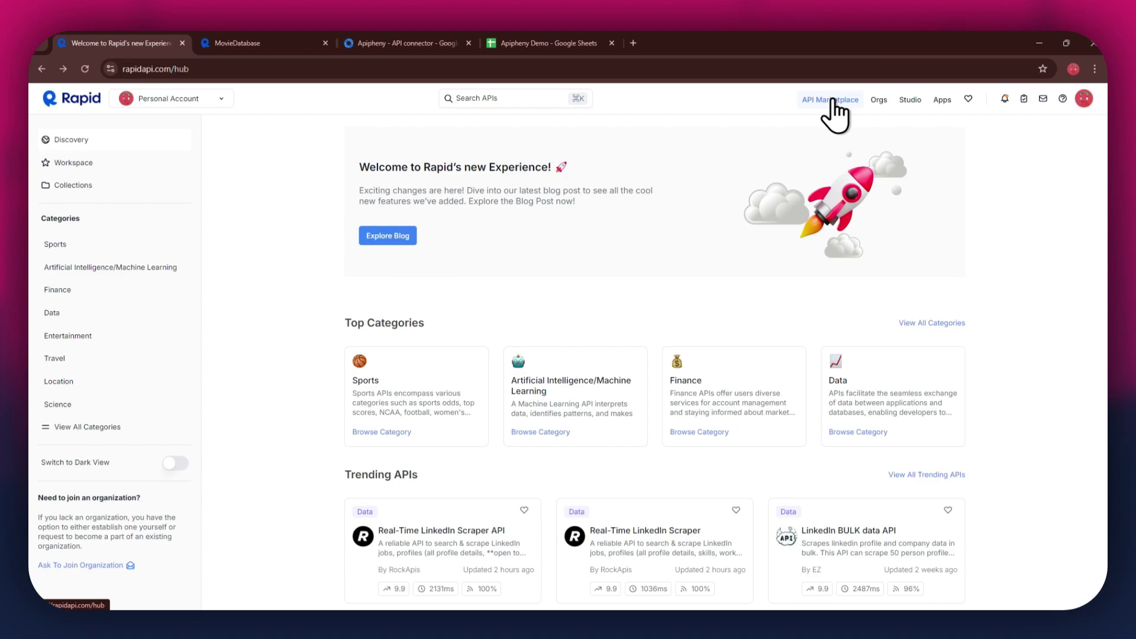
Step: Scroll through the RapidAPI hub's top categories and trending APIs and back up
scroll(908, 393, "down", 5)
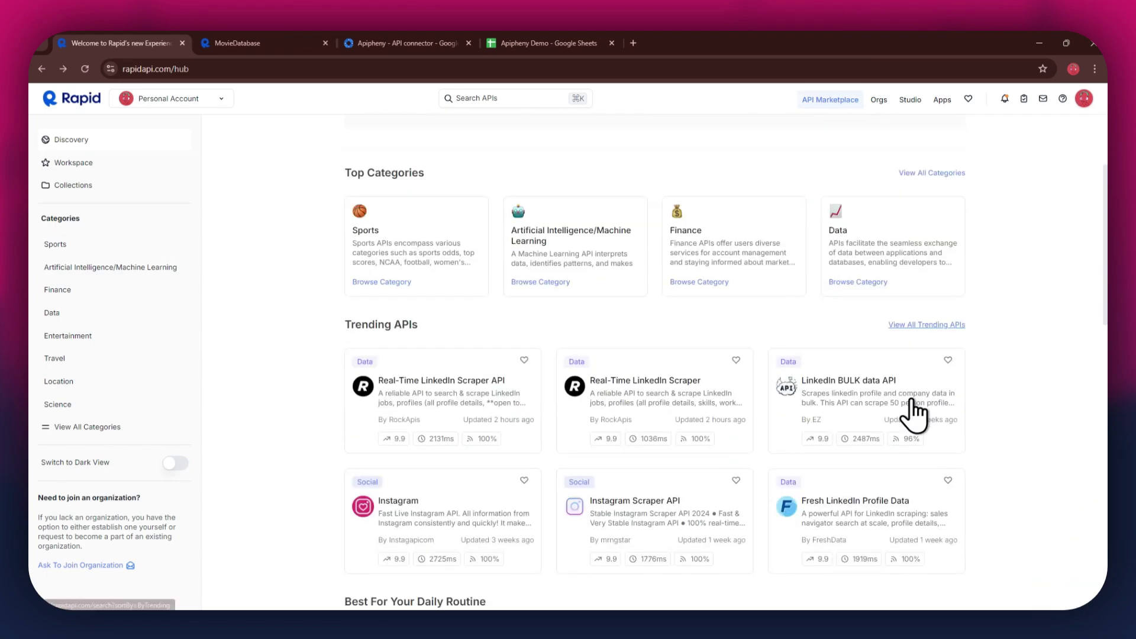
scroll(912, 400, "up", 5)
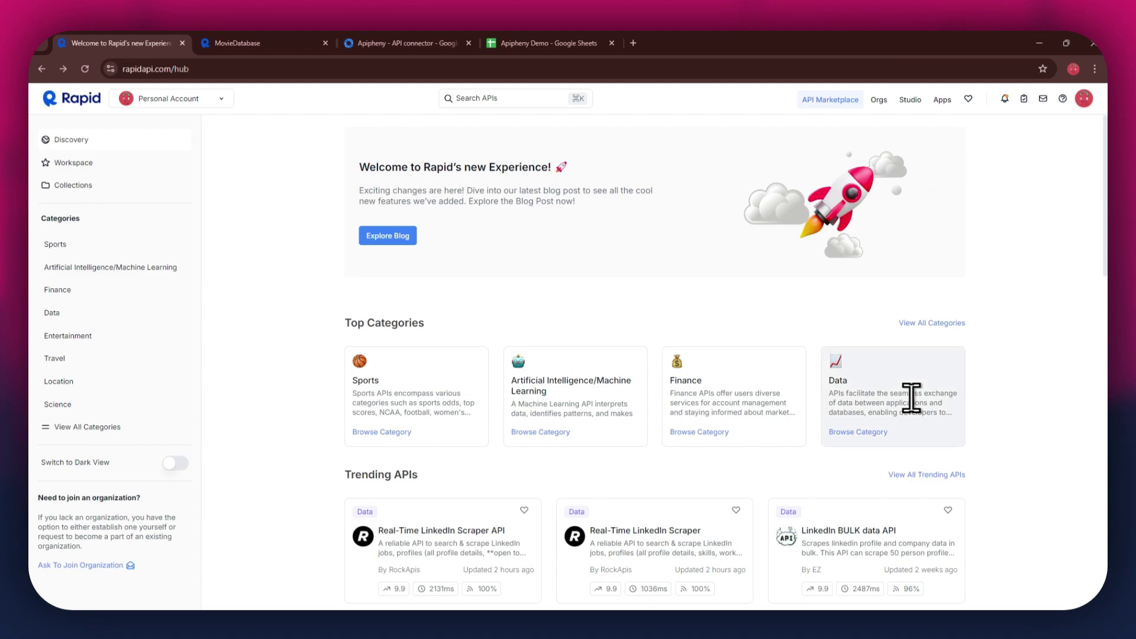
Step: Search RapidAPI for 'movie database', review the results, and open the MovieDatabase API page
left_click(487, 99)
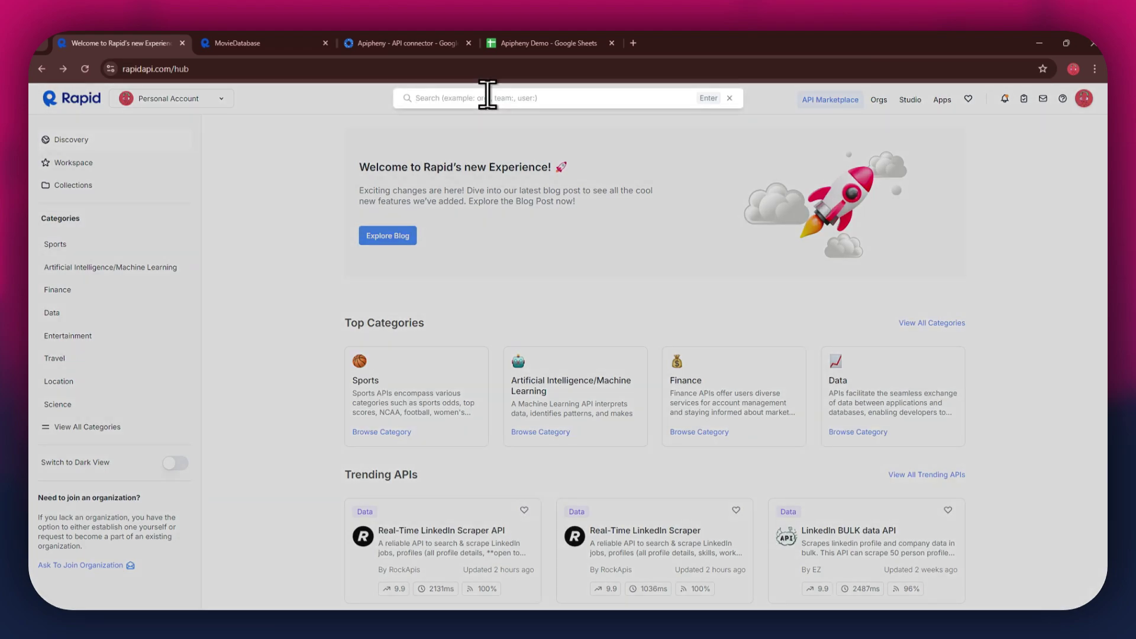
type("movie database")
key("Return")
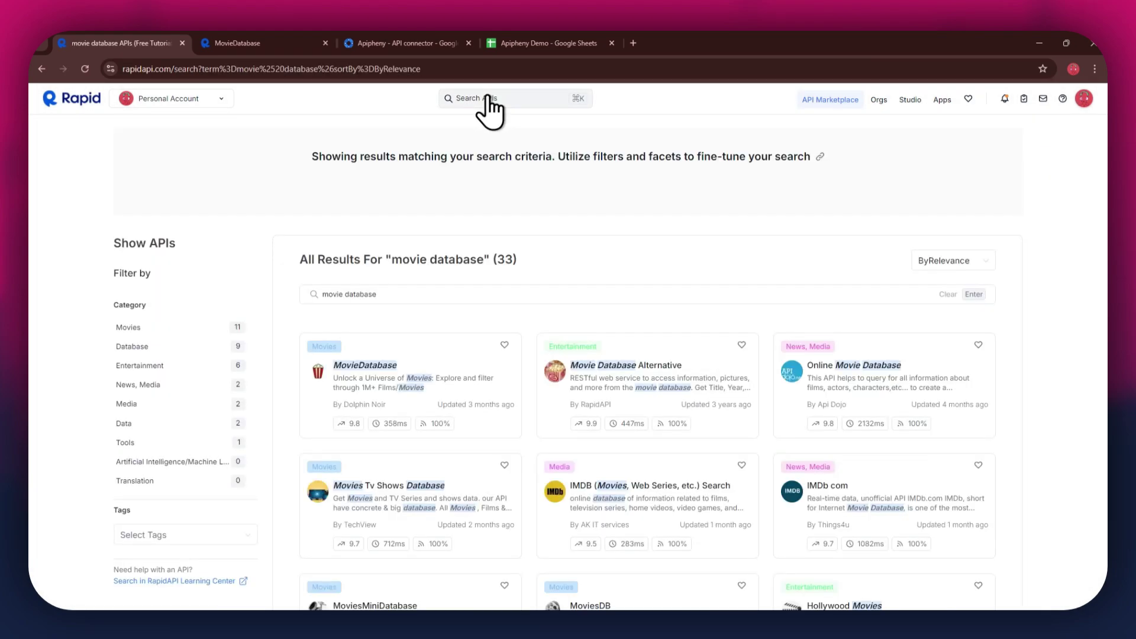
scroll(865, 398, "down", 2)
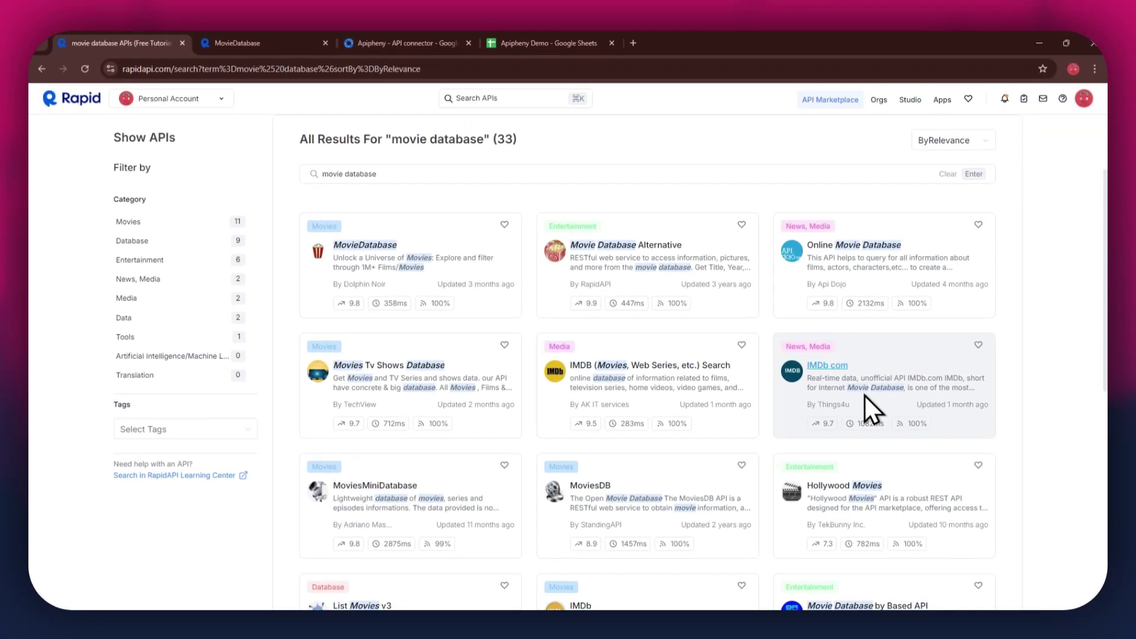
left_click(300, 42)
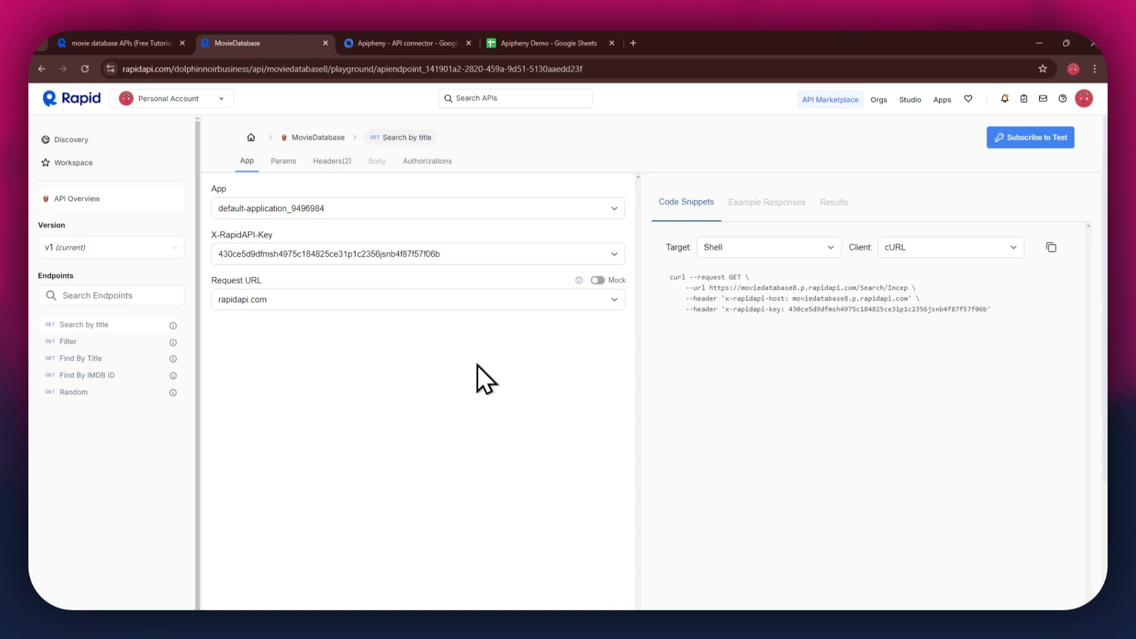
Step: Pick Start Free Plan under Basic for MovieDatabase and confirm the subscription at checkout
left_click(1034, 142)
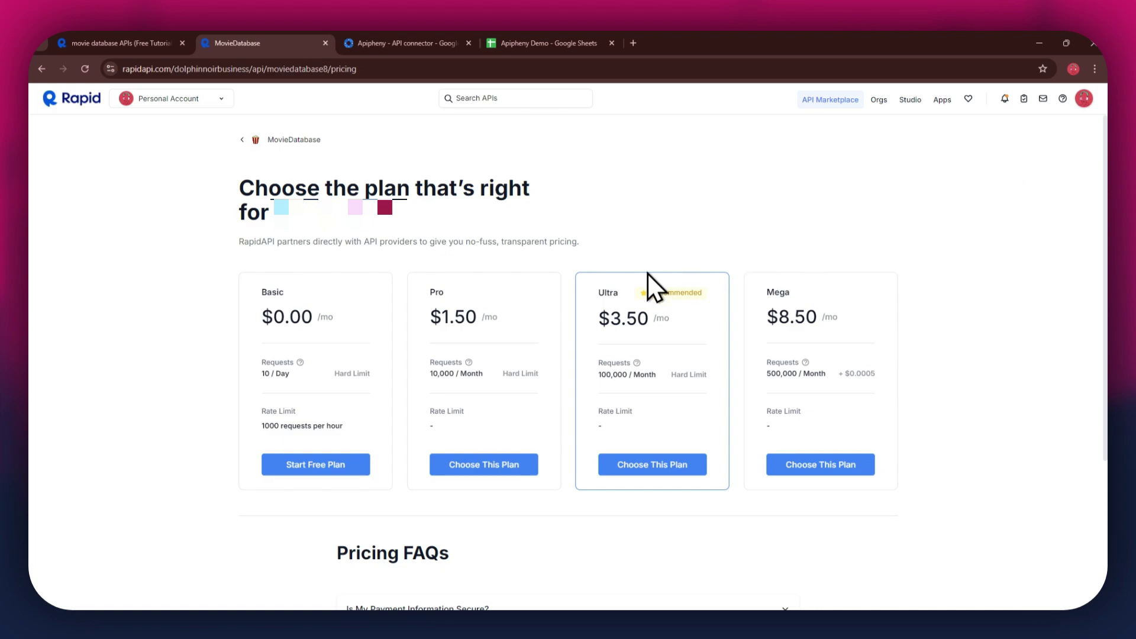
left_click_drag(264, 290, 940, 291)
left_click(355, 466)
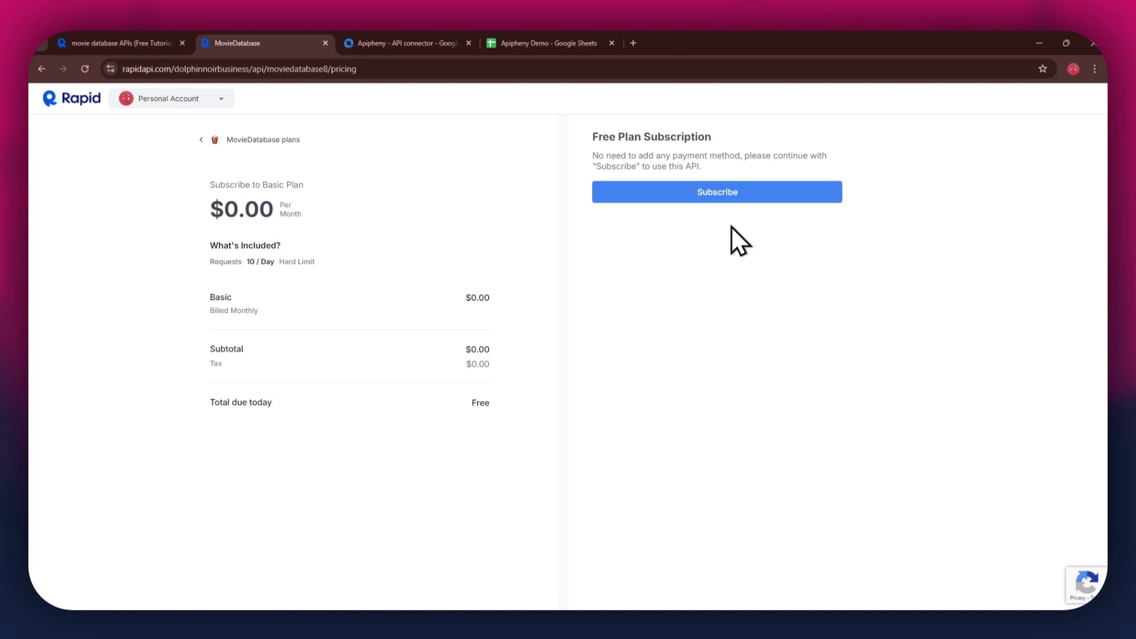
left_click(775, 184)
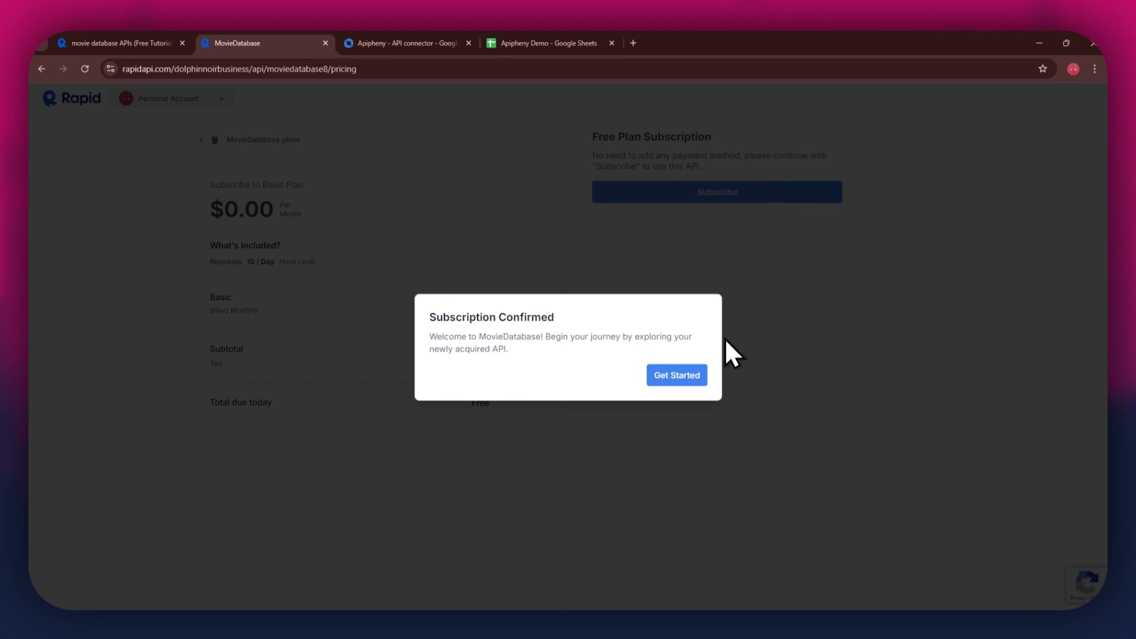
left_click(691, 375)
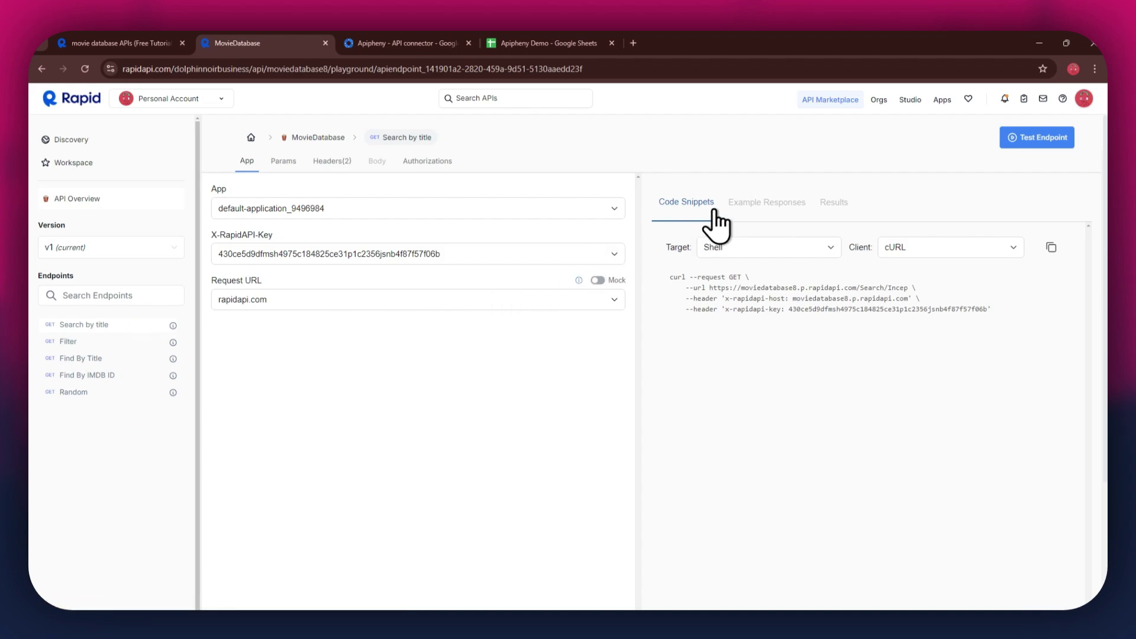
Step: Keep the code snippet target set to Shell with the cURL client
left_click(751, 254)
left_click(749, 348)
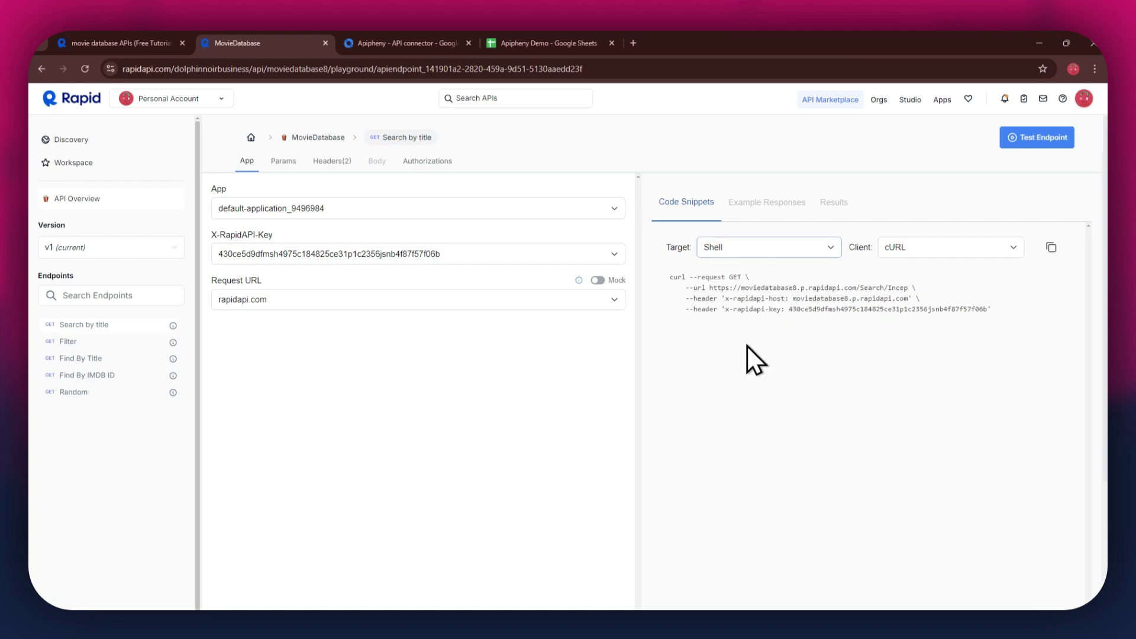
left_click(916, 251)
left_click(917, 276)
Step: Confirm the Apipheny connector shows as installed, then move to the Apipheny Demo spreadsheet
left_click(406, 44)
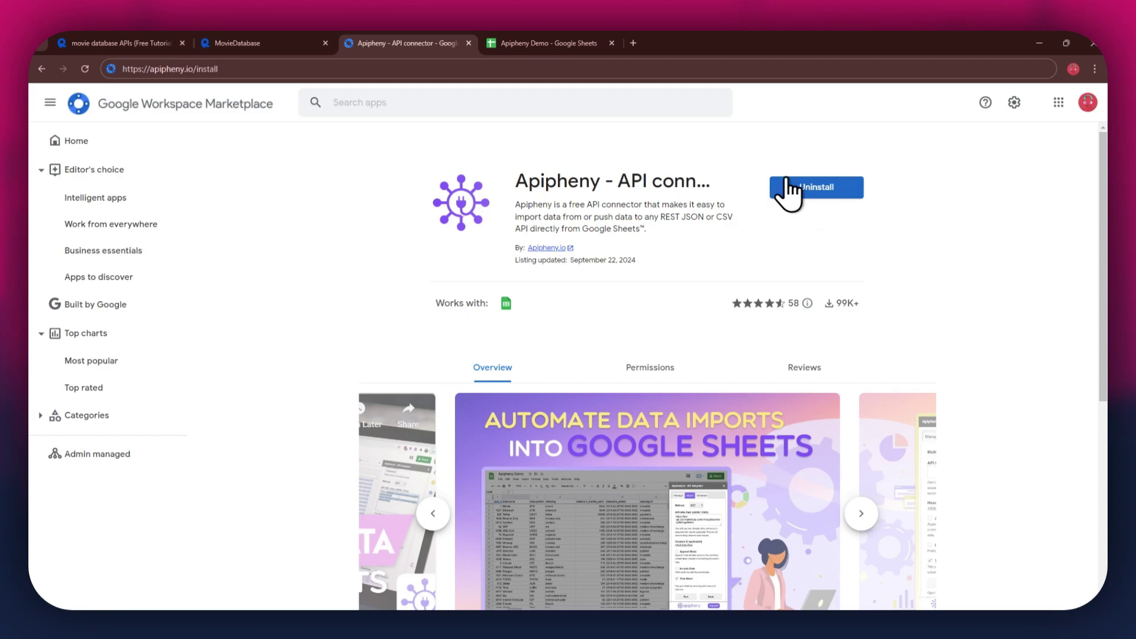
left_click(564, 43)
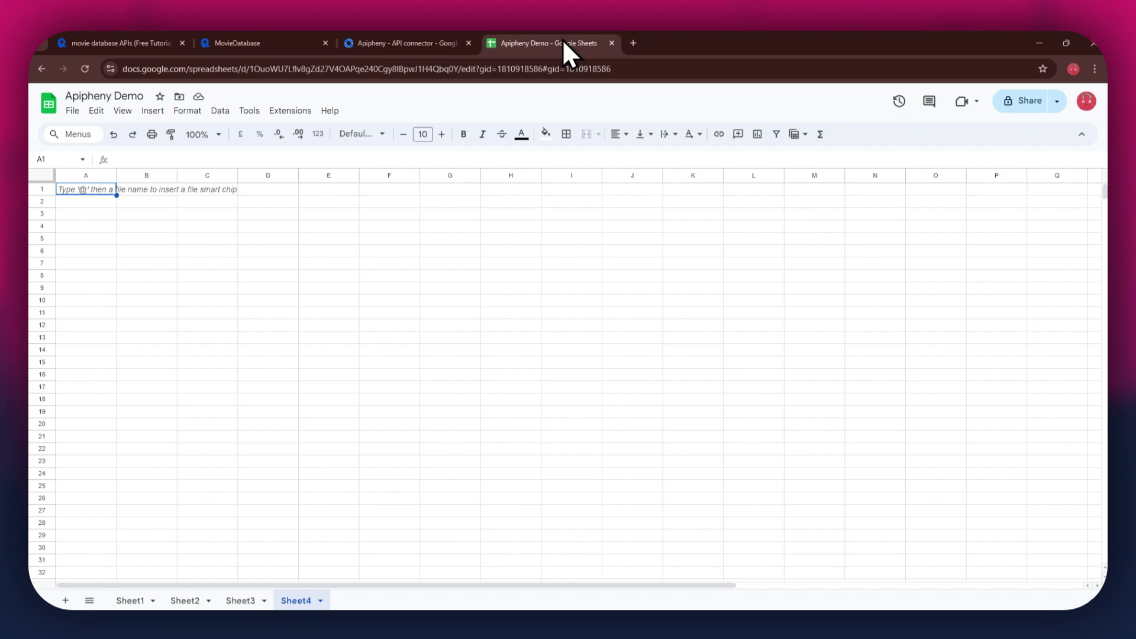
Step: Launch Import API from Extensions > Apipheny - API connector
left_click(269, 112)
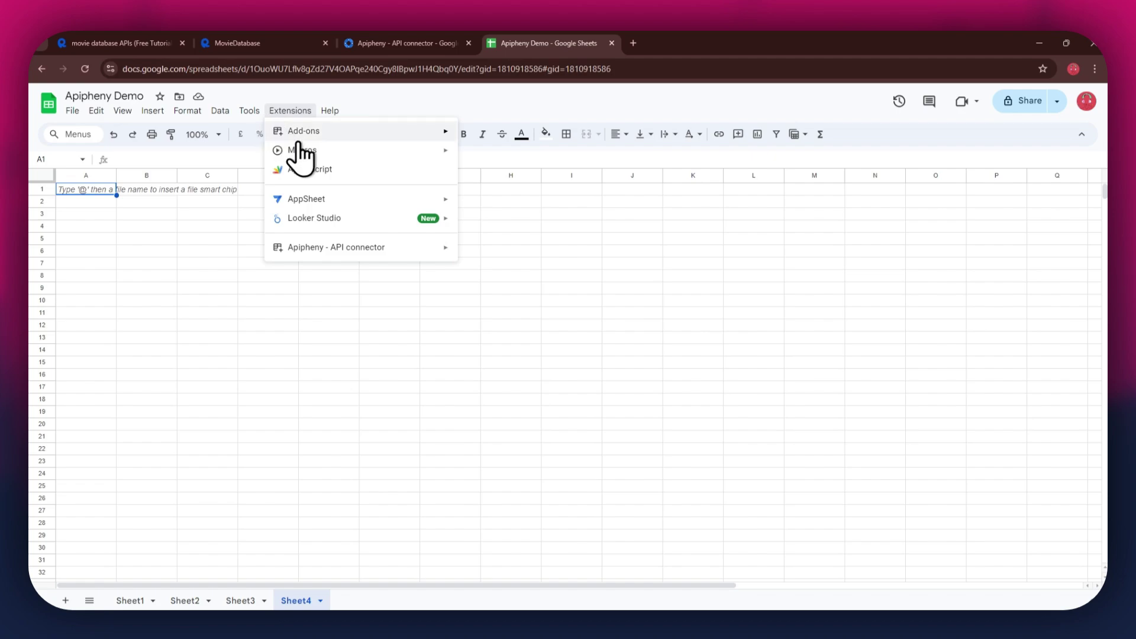
mouse_move(408, 246)
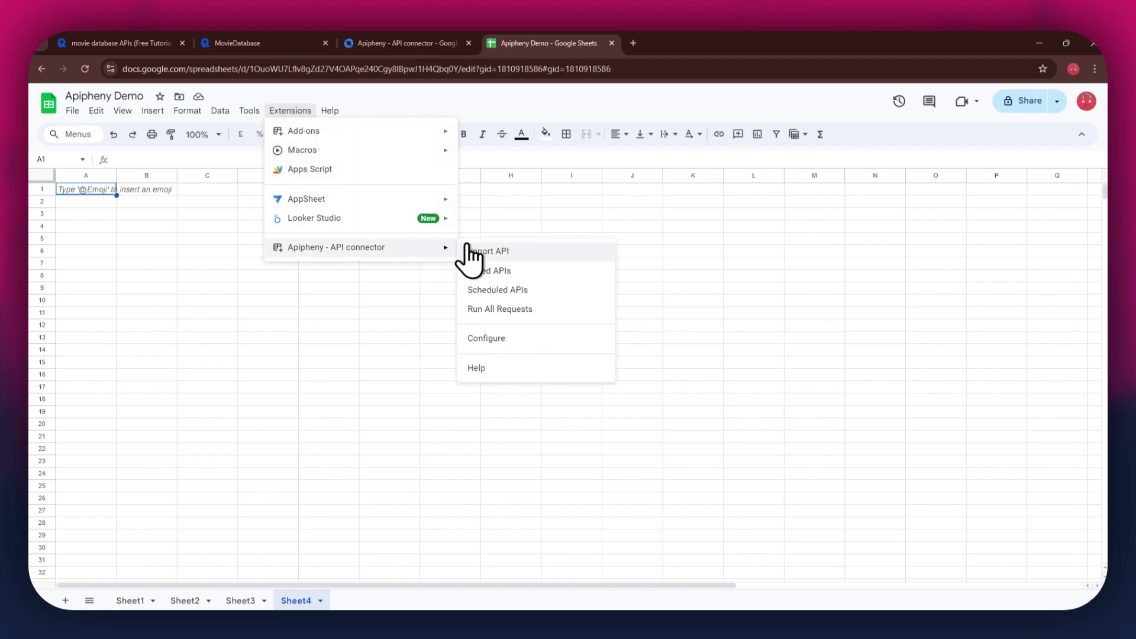
left_click(534, 249)
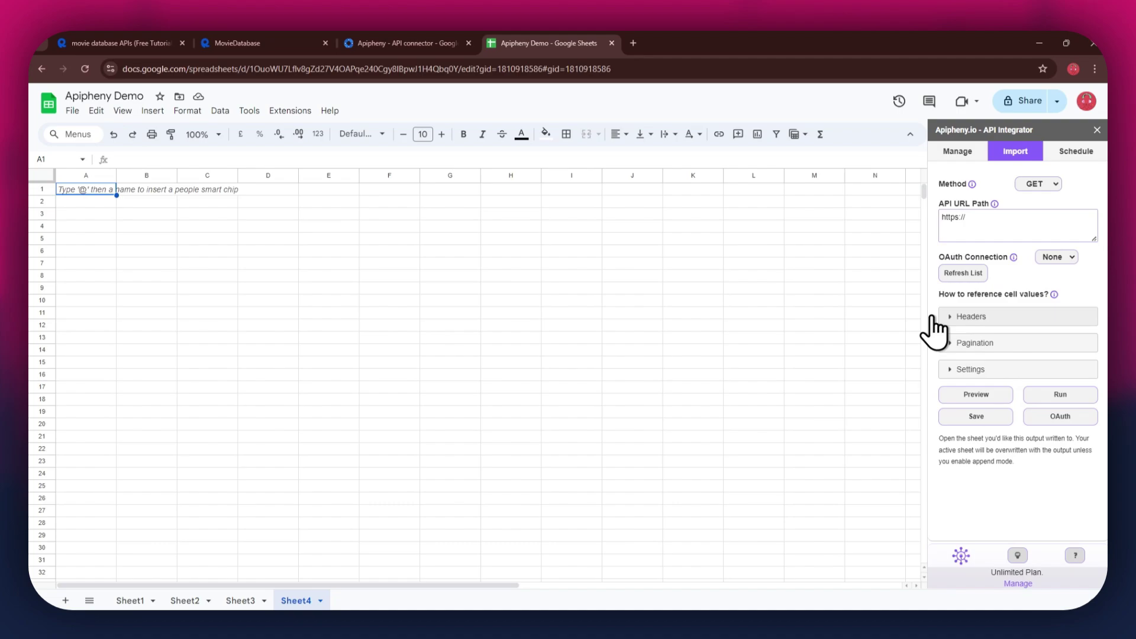
left_click(232, 42)
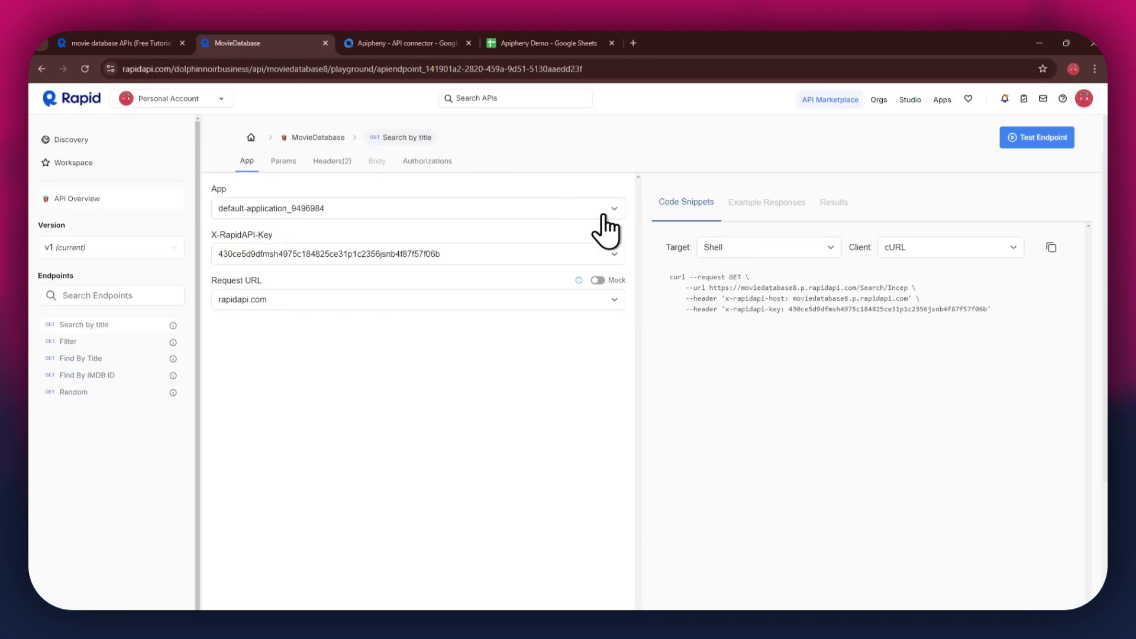
left_click_drag(710, 288, 900, 288)
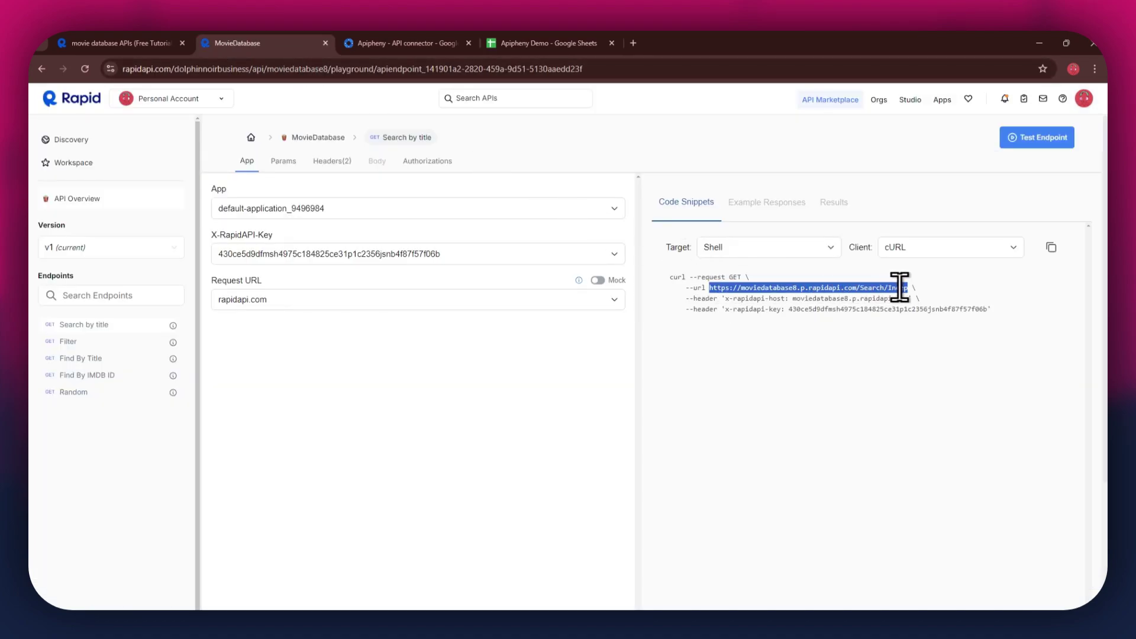
right_click(900, 289)
left_click(878, 298)
left_click(567, 44)
left_click(983, 225)
key("ctrl+a")
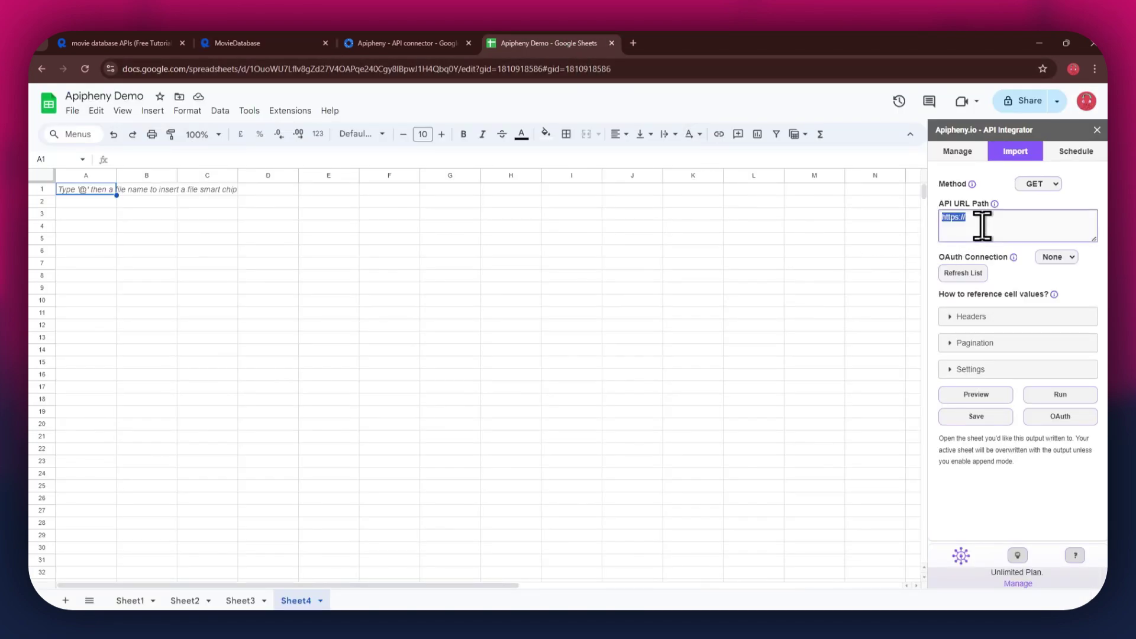
right_click(982, 226)
left_click(911, 293)
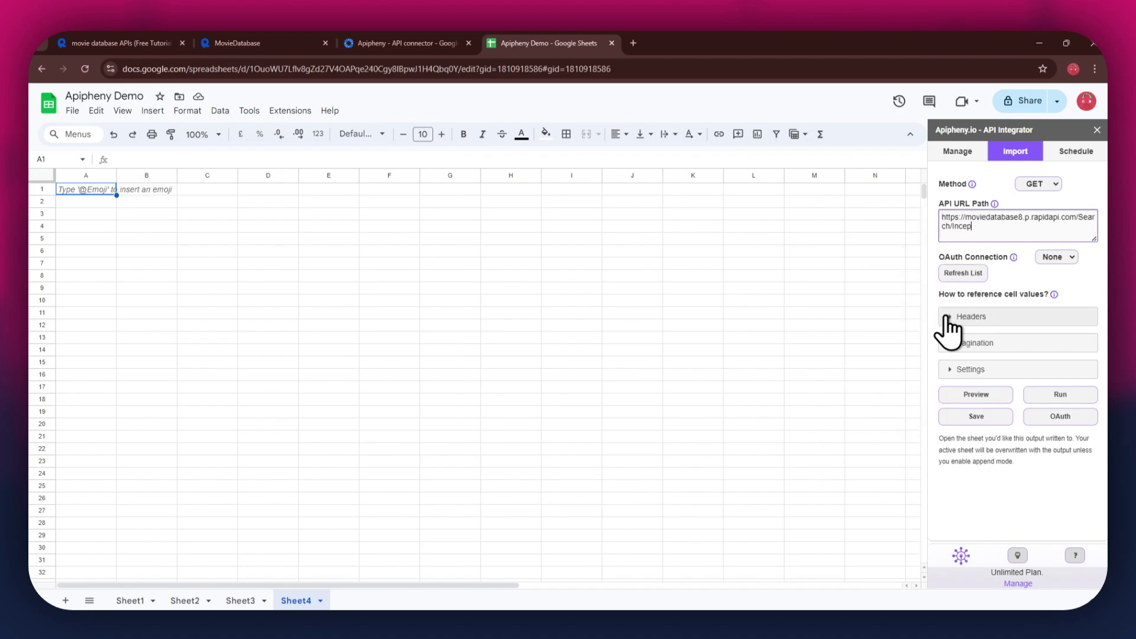
Step: Add two header rows and paste x-rapidapi-host as the first header name
left_click(950, 317)
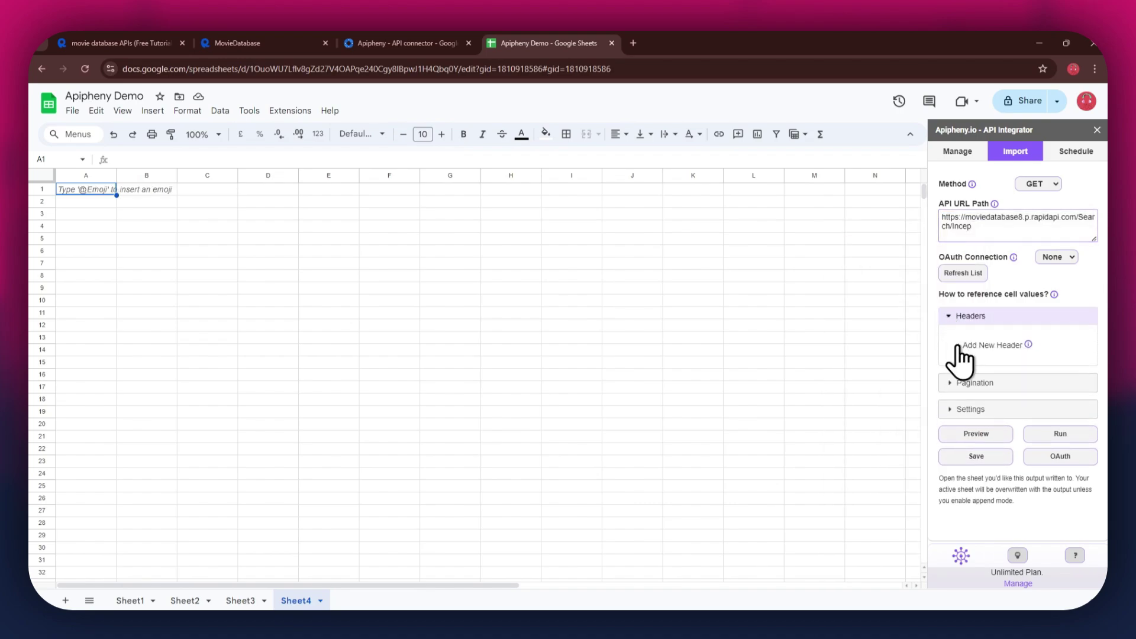
left_click(959, 346)
left_click(966, 363)
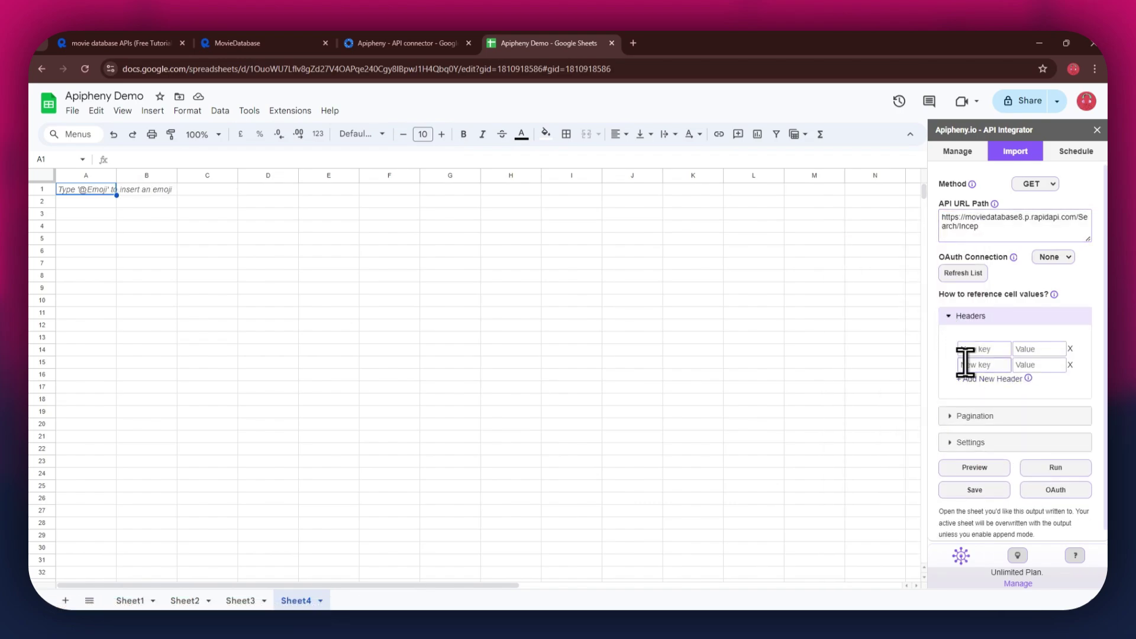
left_click(286, 40)
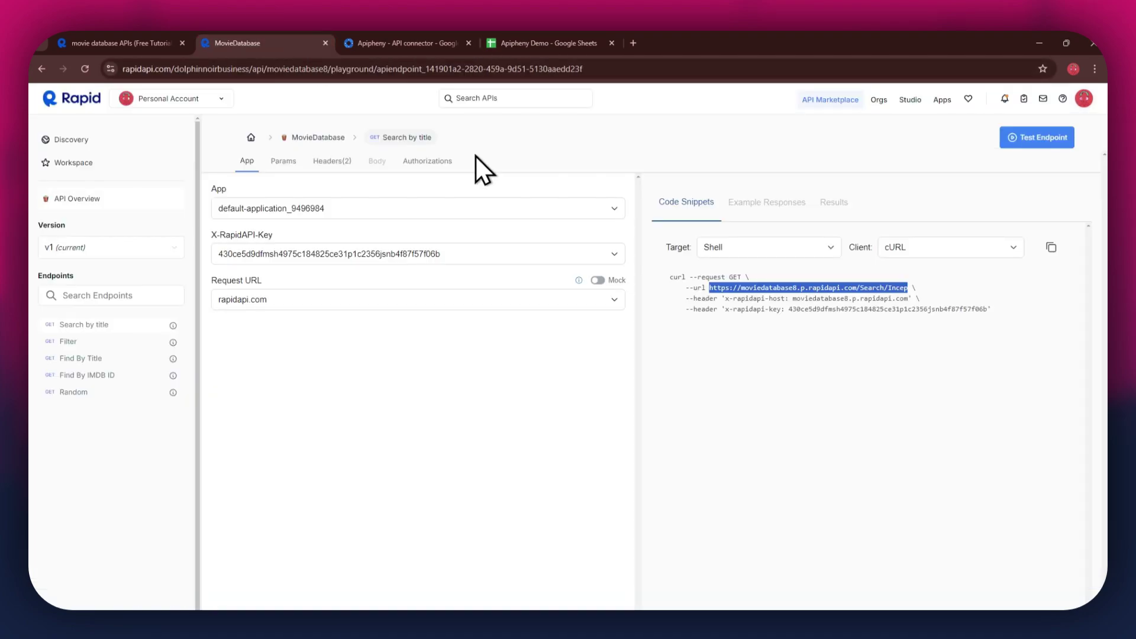
left_click_drag(726, 299, 784, 298)
right_click(782, 303)
left_click(783, 307)
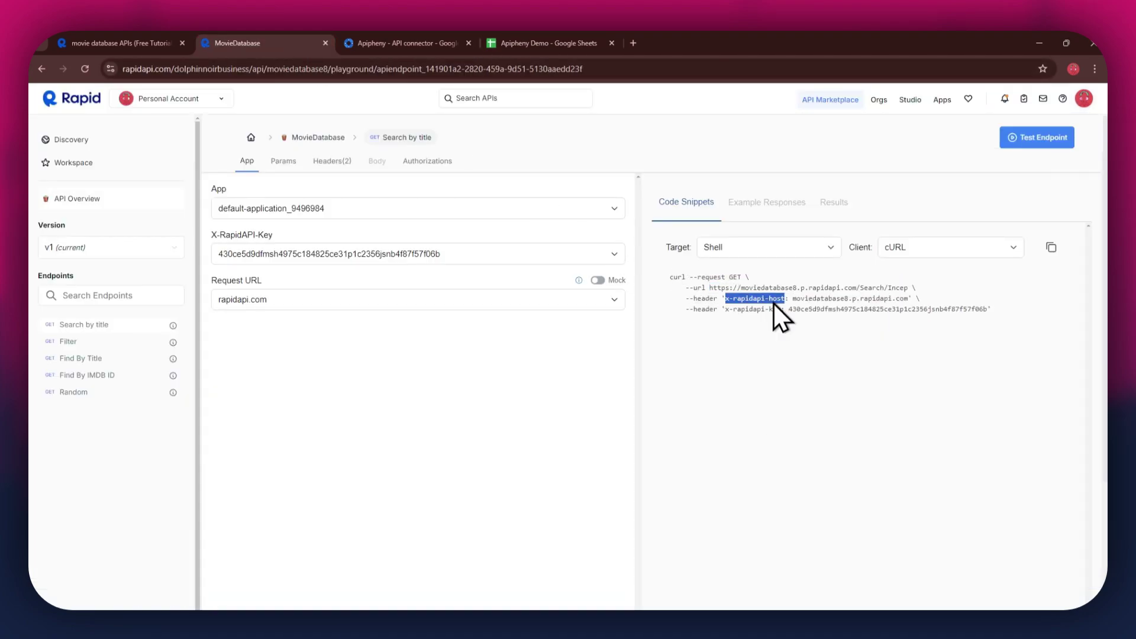
left_click(576, 46)
right_click(977, 353)
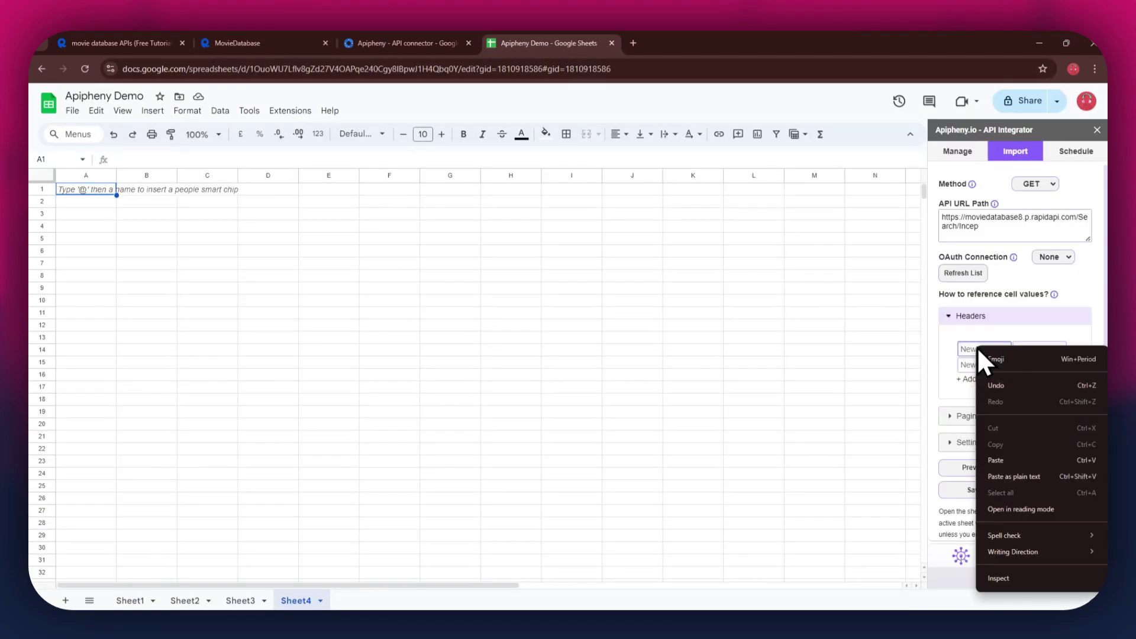
left_click(1006, 460)
Step: Set the first header's value to moviedatabase8.p.rapidapi.com, copied from the snippet
left_click(291, 36)
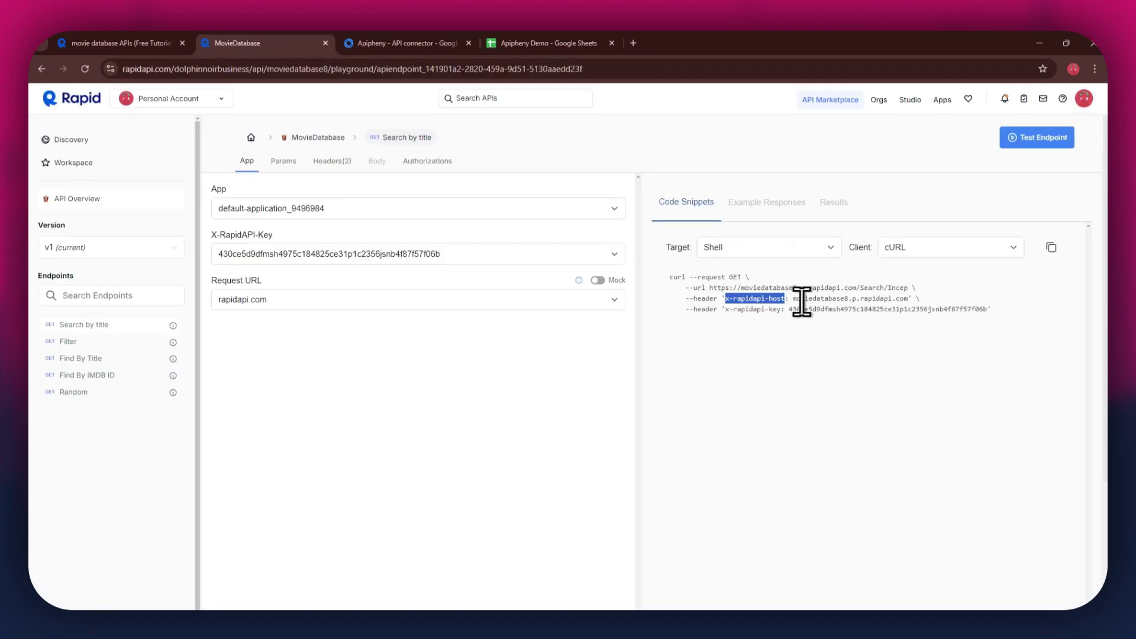
left_click_drag(793, 298, 909, 299)
right_click(906, 300)
left_click(902, 308)
left_click(559, 46)
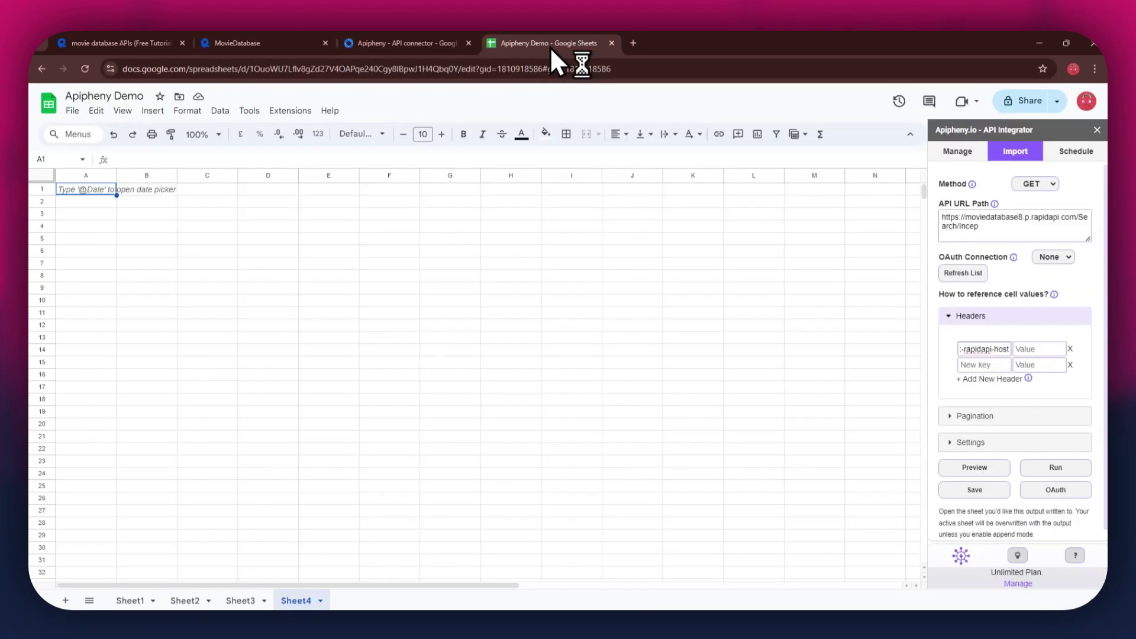
right_click(1027, 349)
left_click(933, 460)
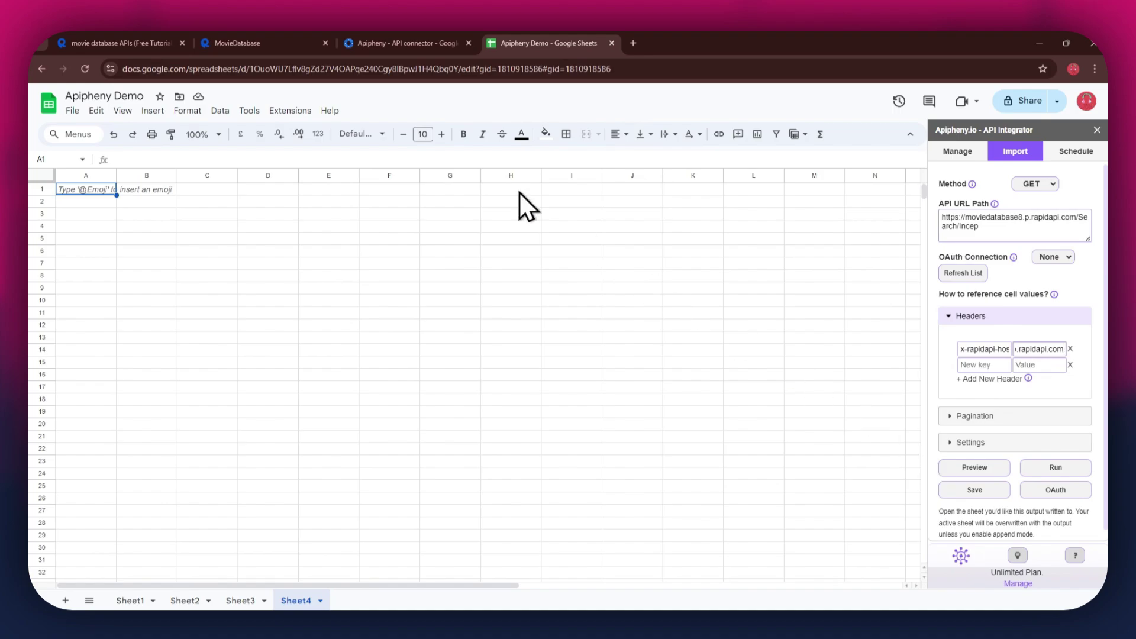
Step: Paste x-rapidapi-key from the snippet as the second header name
left_click(310, 45)
left_click_drag(726, 309, 782, 318)
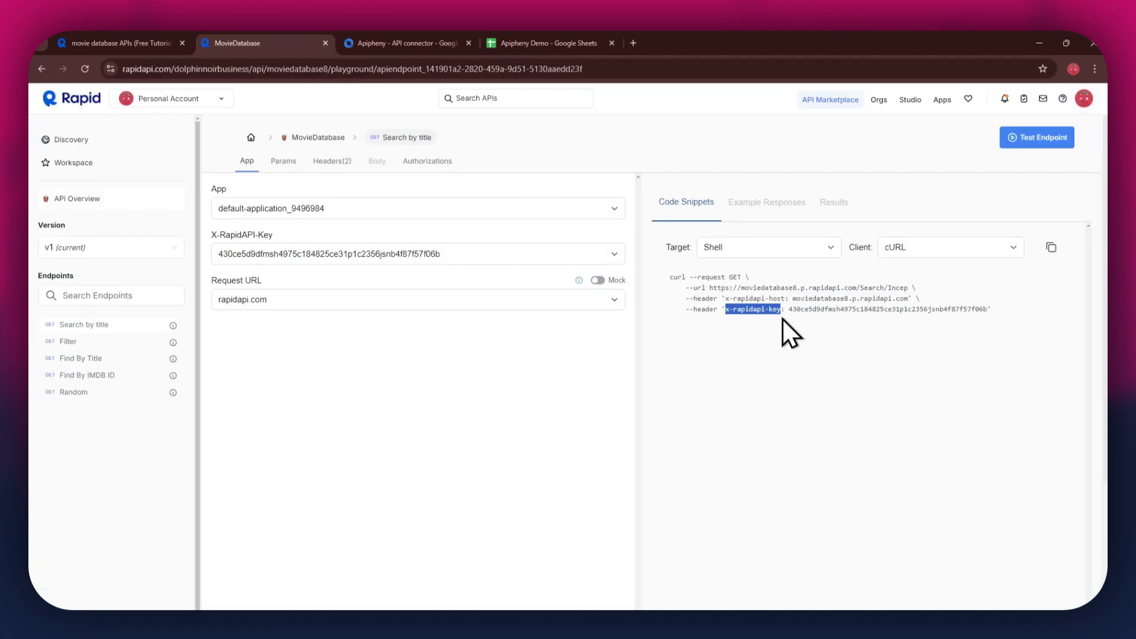
right_click(772, 316)
left_click(783, 323)
left_click(561, 45)
right_click(982, 365)
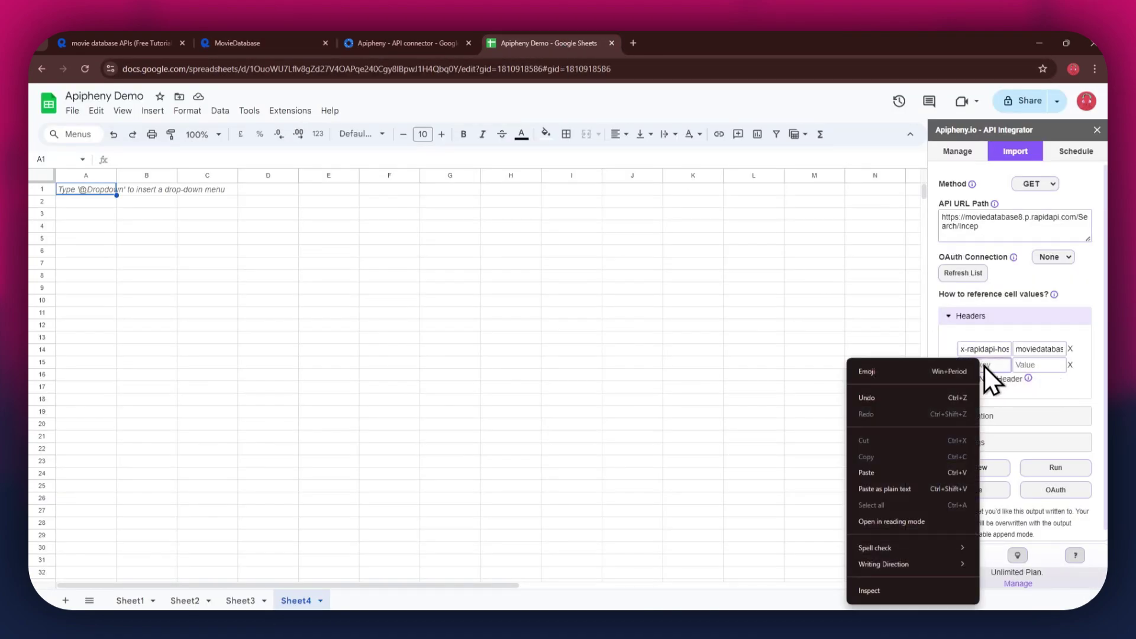
left_click(906, 474)
Step: Paste the RapidAPI key from the snippet as the second header's value
left_click(249, 43)
double_click(802, 309)
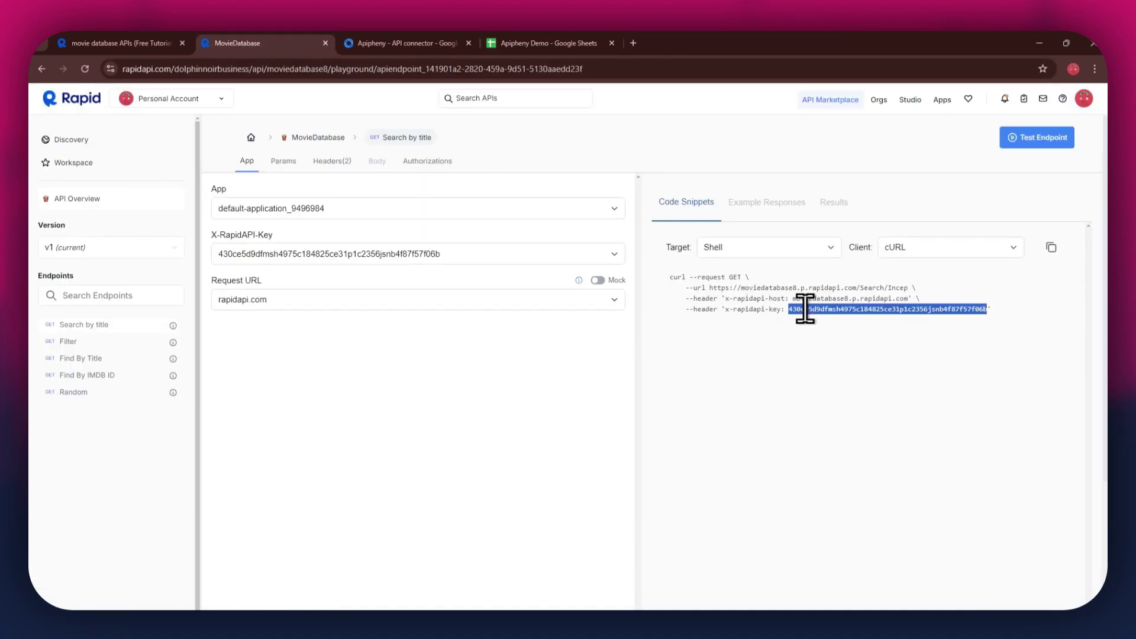
right_click(802, 310)
left_click(821, 323)
left_click(584, 45)
left_click(1042, 365)
right_click(1042, 365)
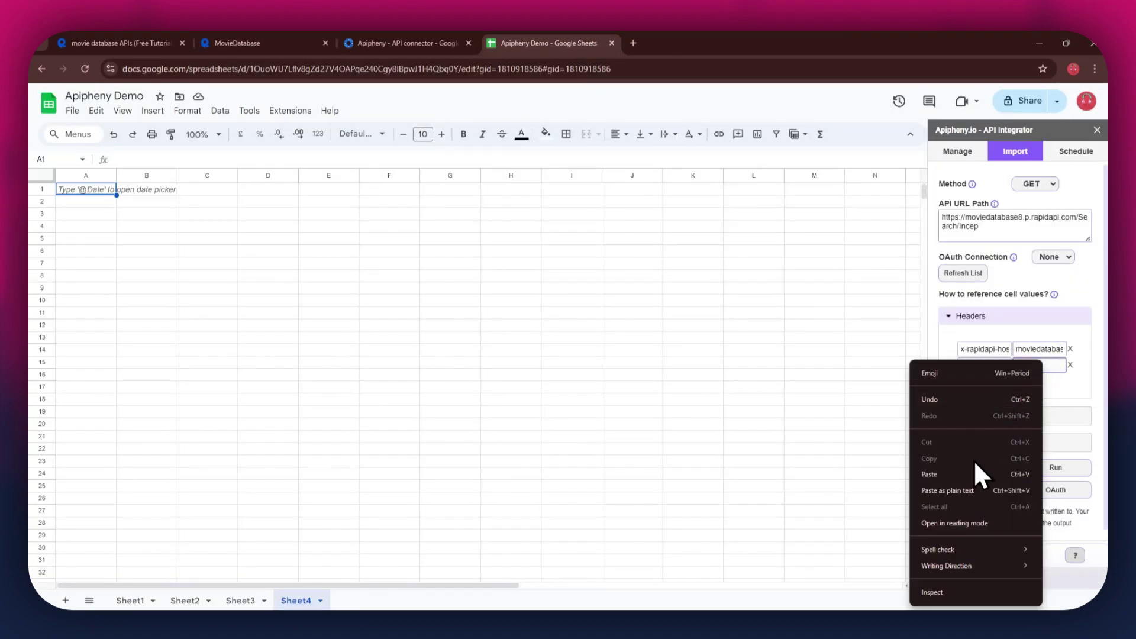
left_click(976, 467)
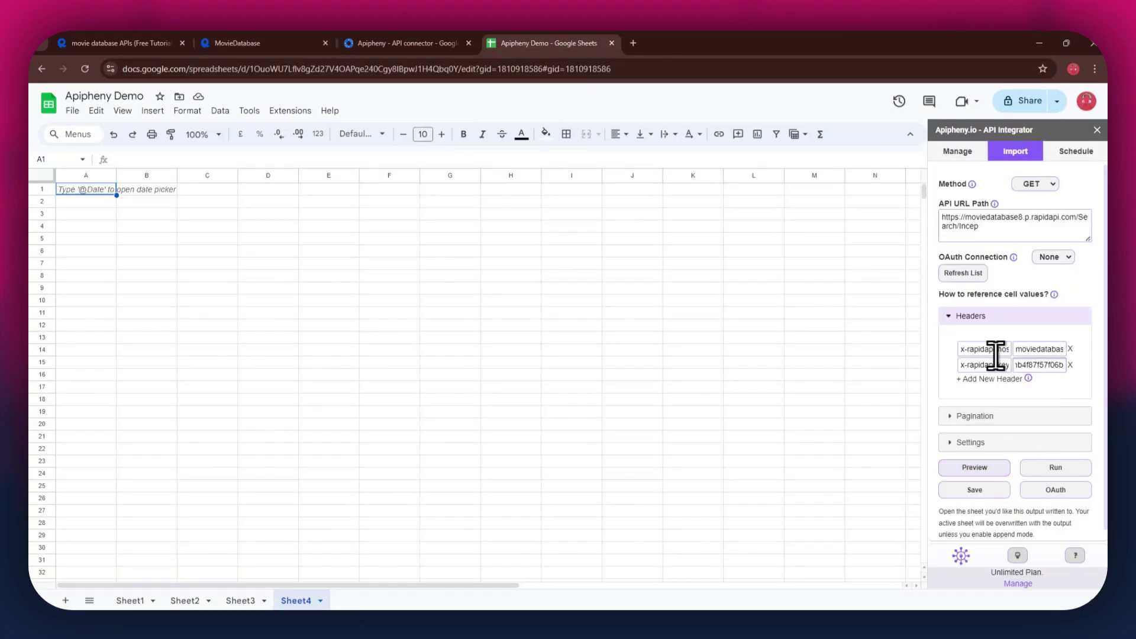
Step: Run the request and confirm overwriting Sheet4 with the 10 Incep results
left_click(1054, 473)
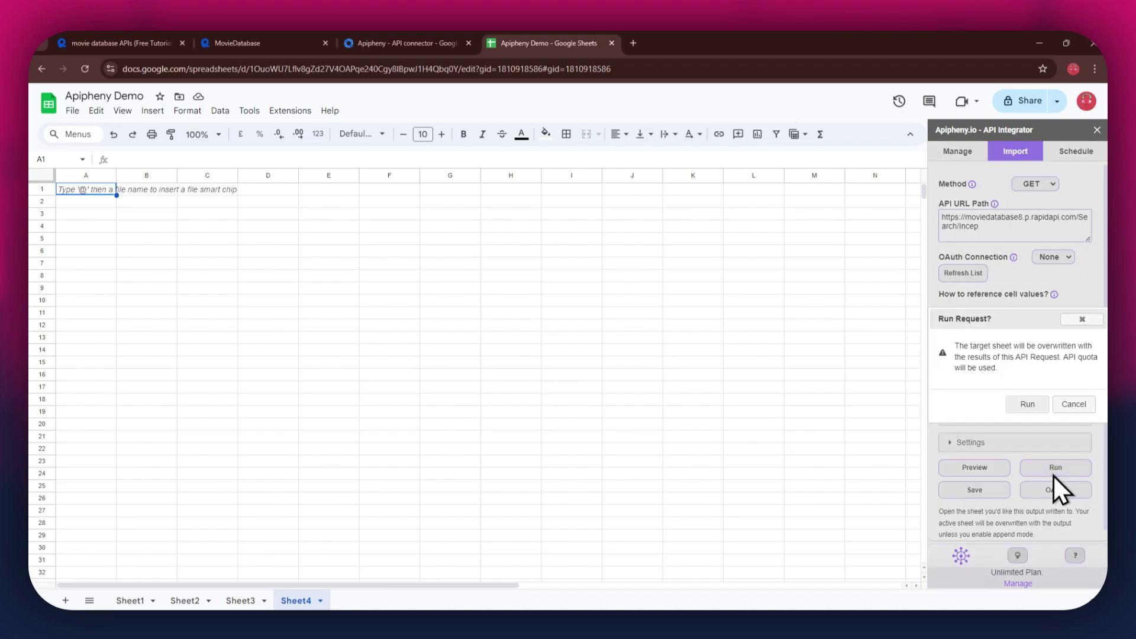
left_click(1024, 404)
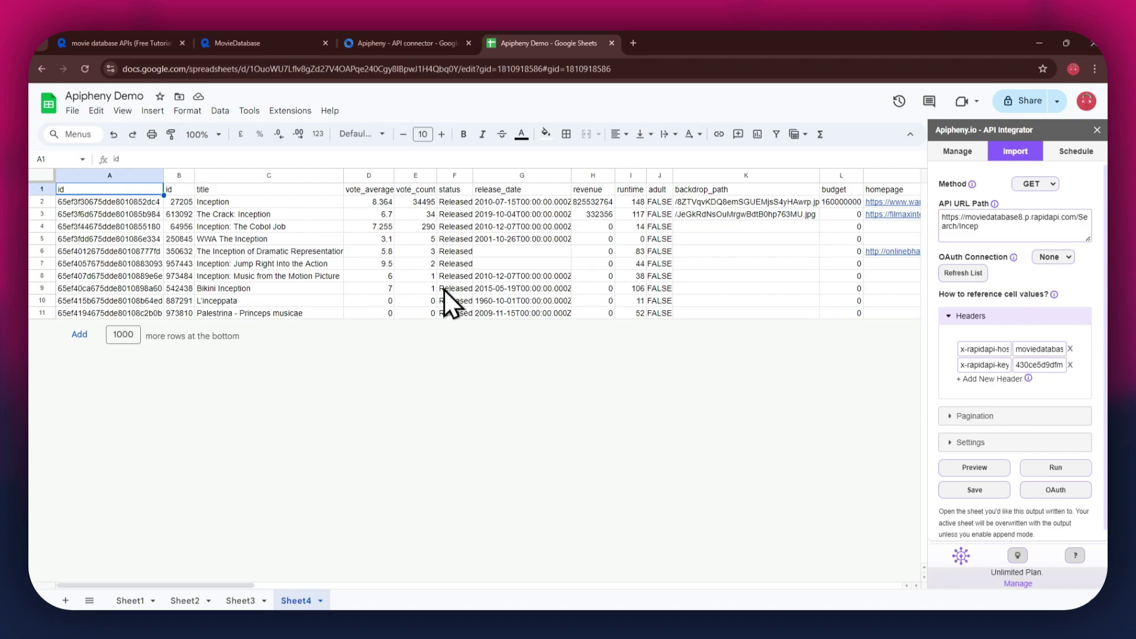
Step: Change the title path parameter from Incep to Jumanji
left_click(269, 42)
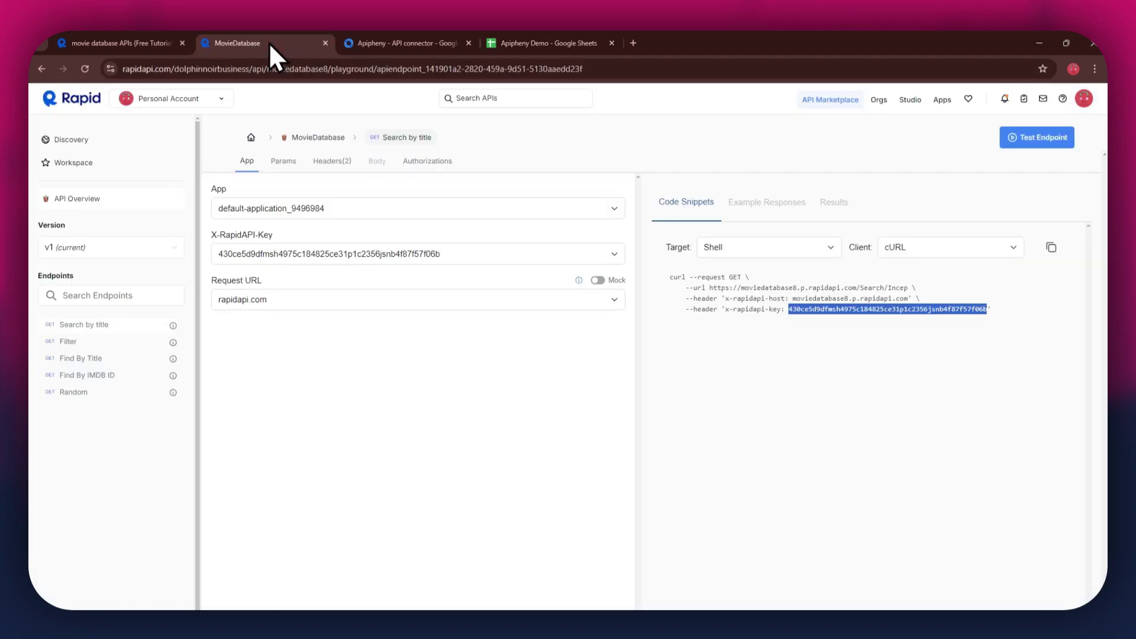
left_click(276, 163)
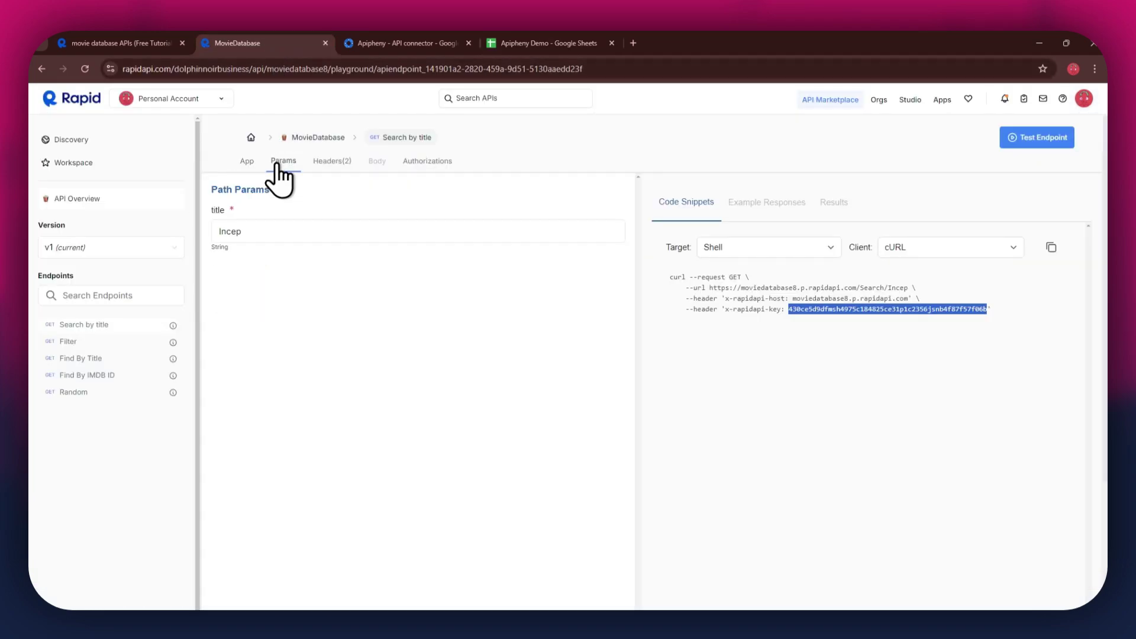
double_click(266, 223)
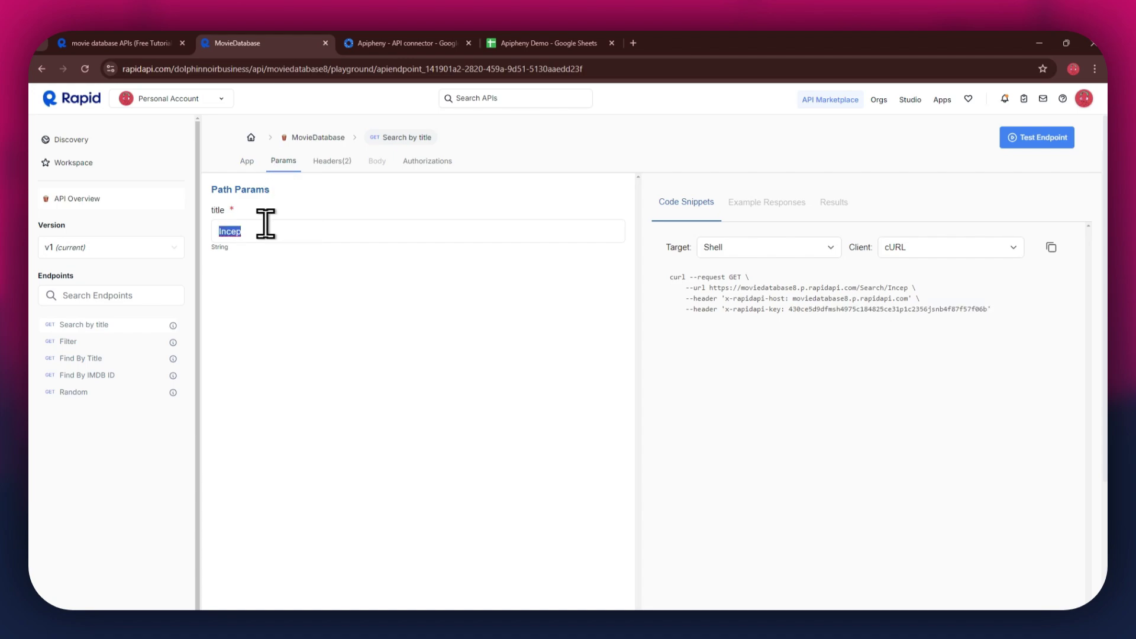
type("Jumanji")
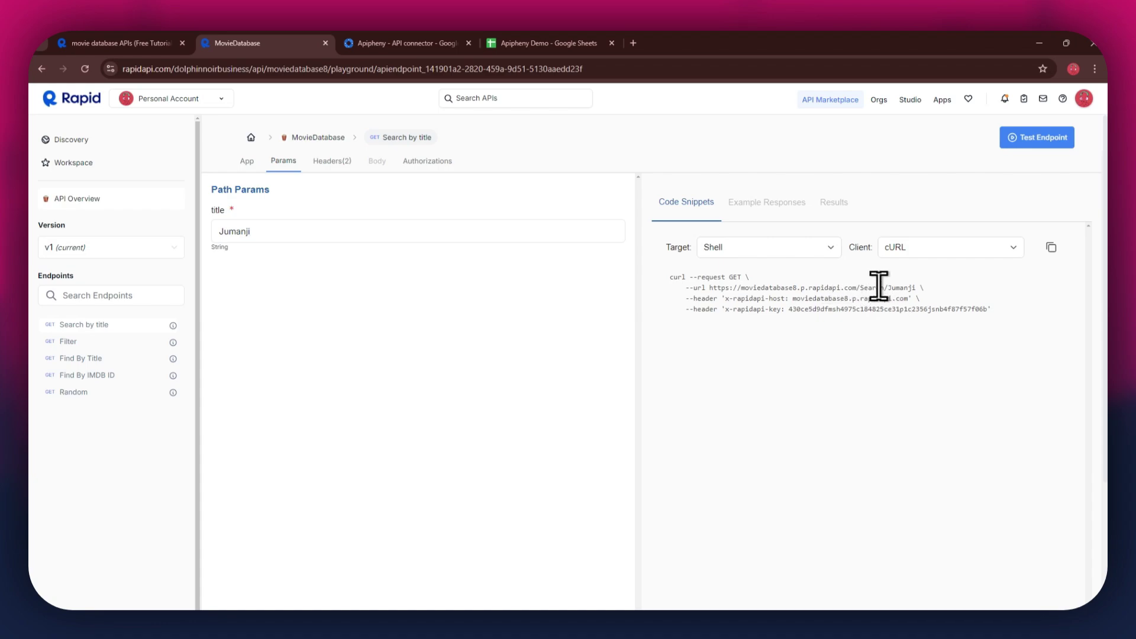
Step: Copy the updated /Search/Jumanji request URL from the code snippet
left_click_drag(710, 289, 899, 289)
right_click(899, 289)
left_click(900, 299)
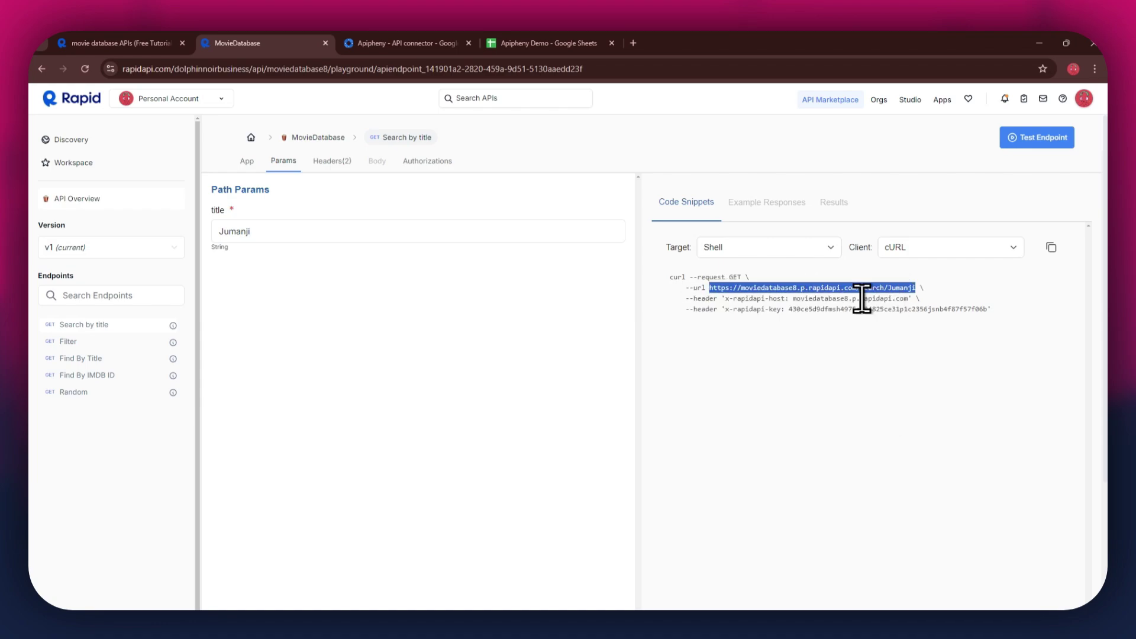
left_click(579, 41)
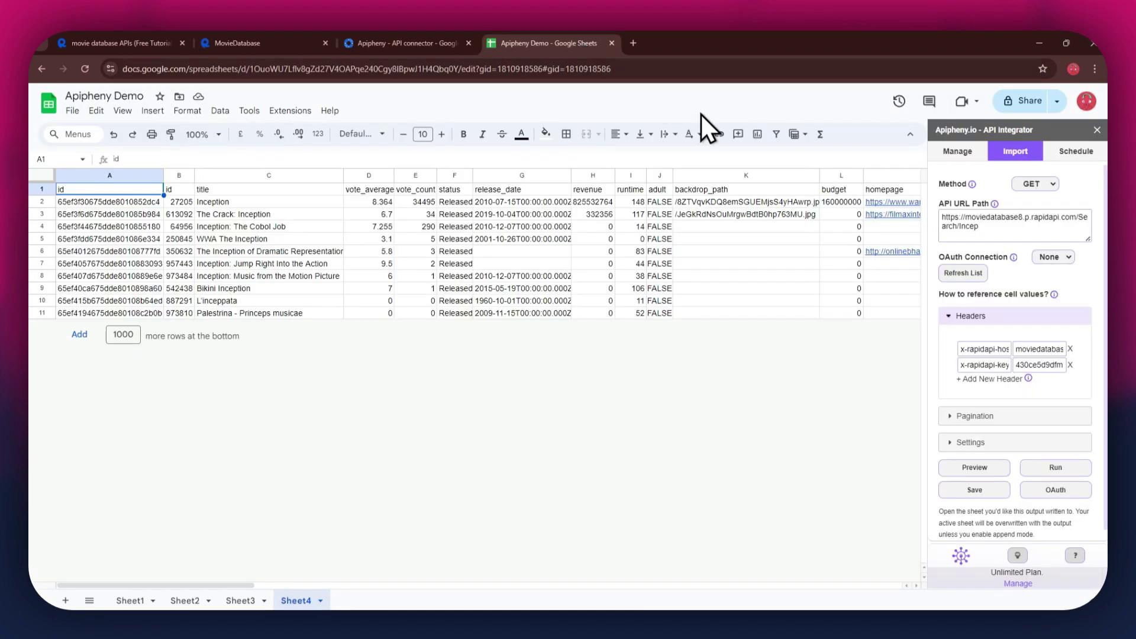
Step: Replace the Apipheny API URL path with the Jumanji search URL ending in /Search/Jumanji
triple_click(993, 222)
right_click(993, 222)
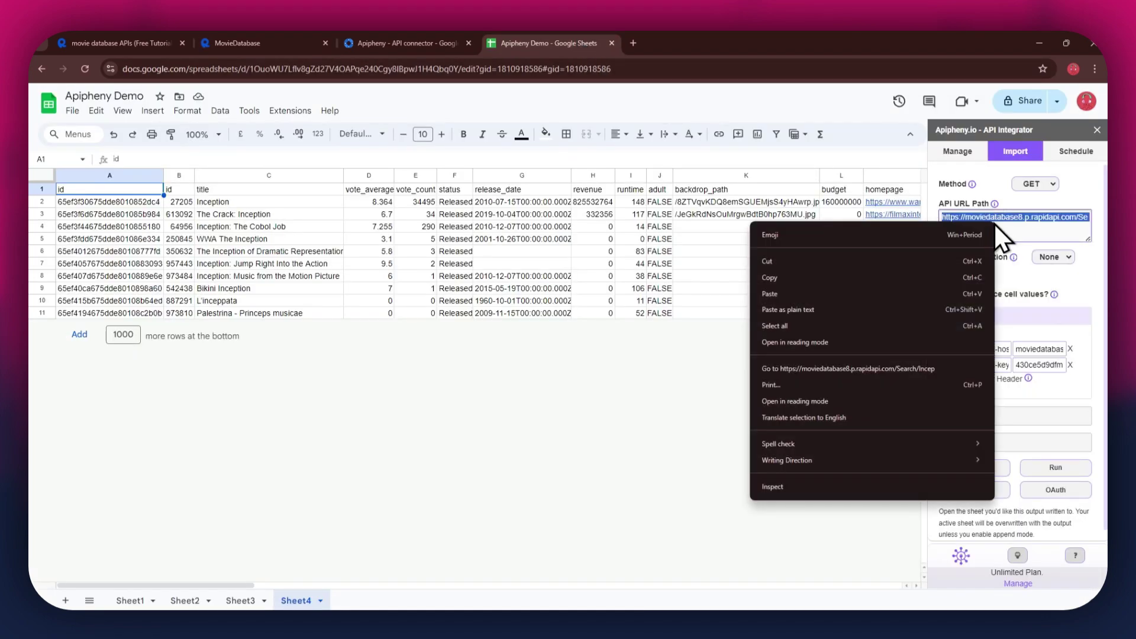
left_click(894, 294)
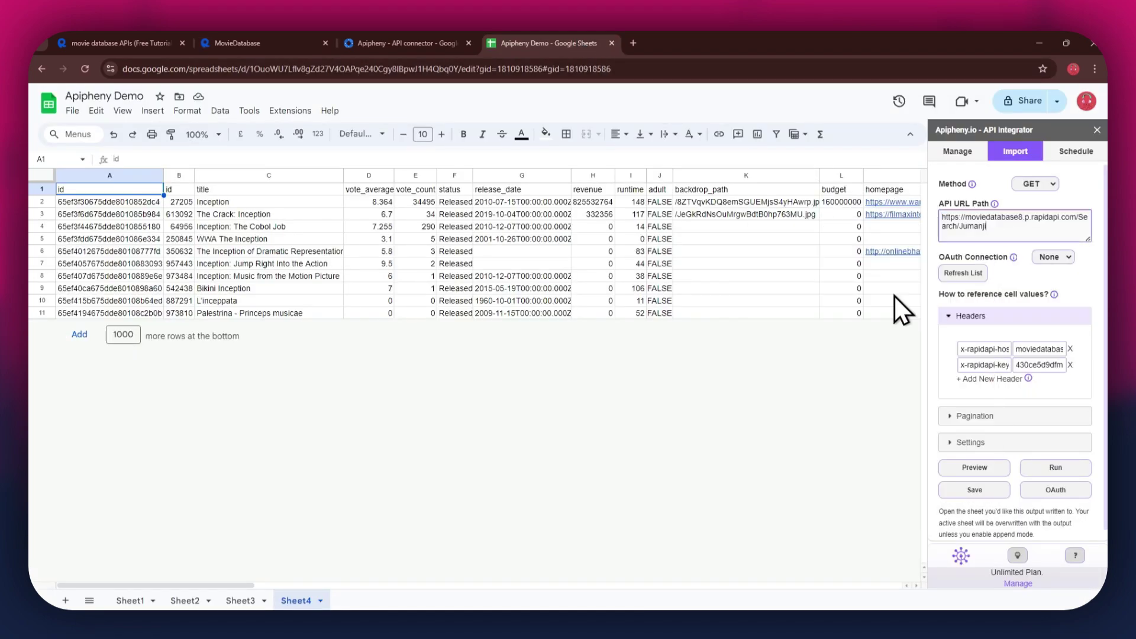
Step: Run the request, overwriting Sheet4's Inception rows with the 7 Jumanji movie results
left_click(1056, 467)
left_click(1032, 407)
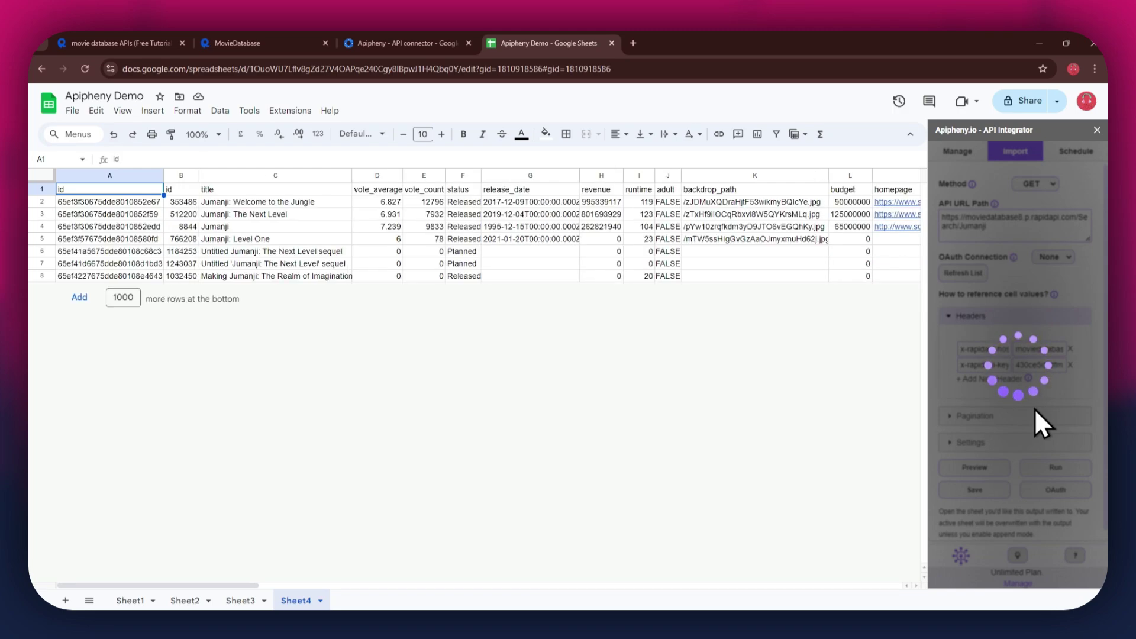
left_click(533, 276)
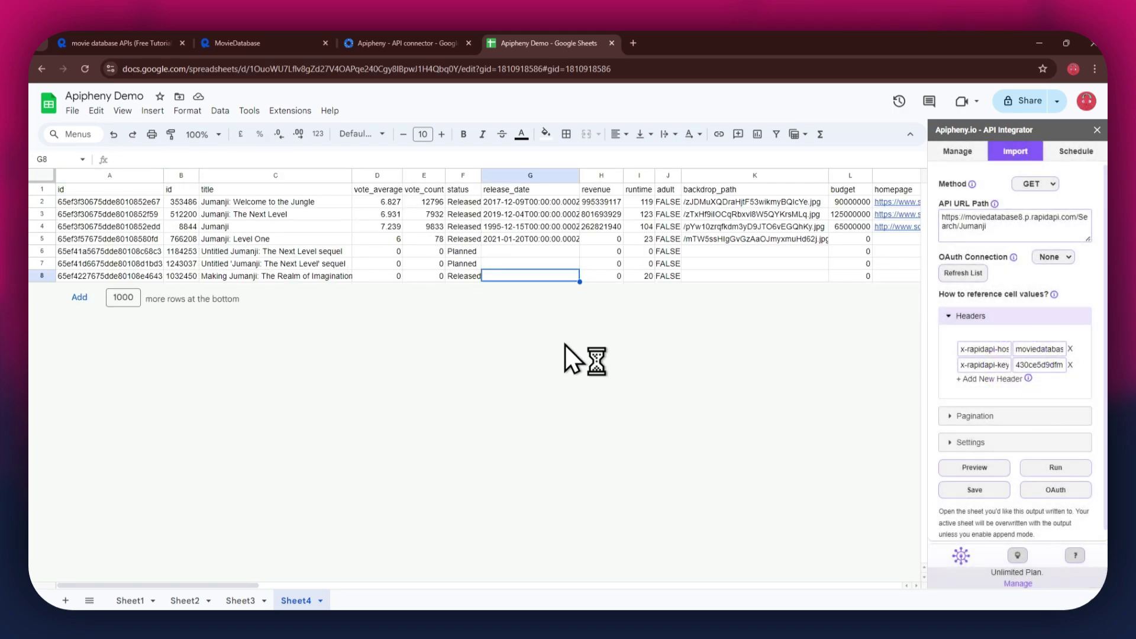